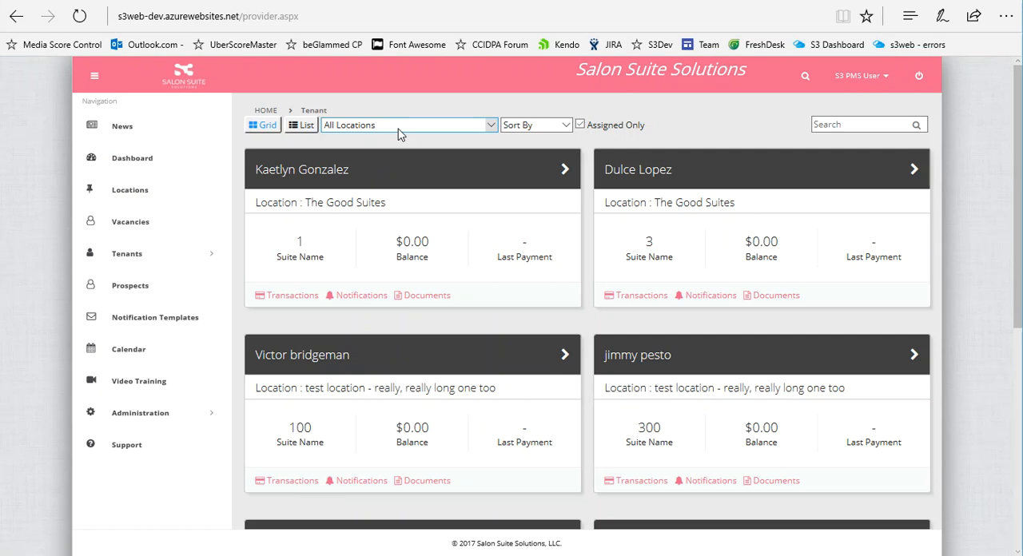
Open the transactions of the first listed suite 2 tenant at Skyler's Salon and view the tenant's edit form without changing it.
{"action": "scroll", "coordinate": [557, 302], "scroll_direction": "down", "scroll_amount": 3}
{"action": "scroll", "coordinate": [557, 302], "scroll_direction": "down", "scroll_amount": 2}
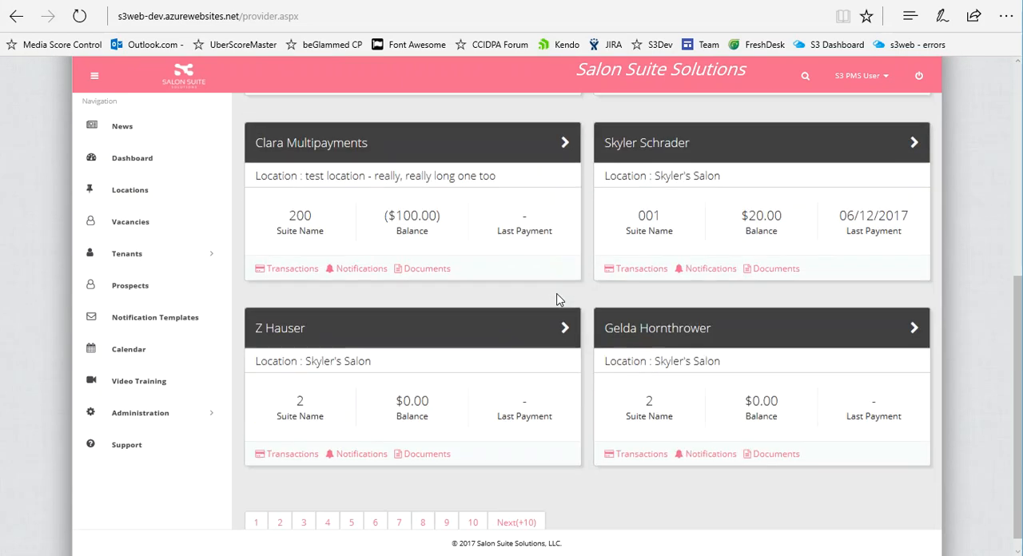
{"action": "left_click", "coordinate": [302, 437]}
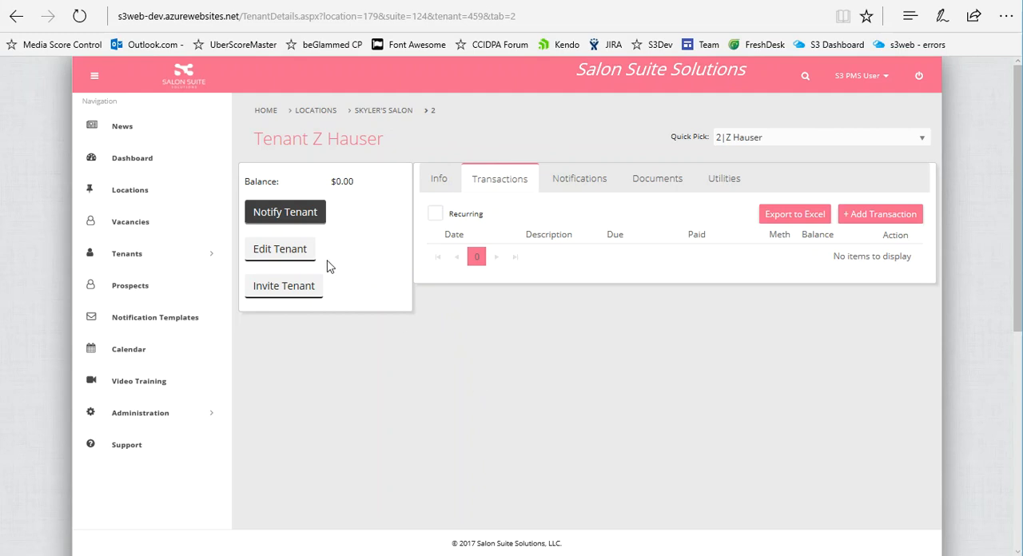
{"action": "left_click", "coordinate": [298, 252]}
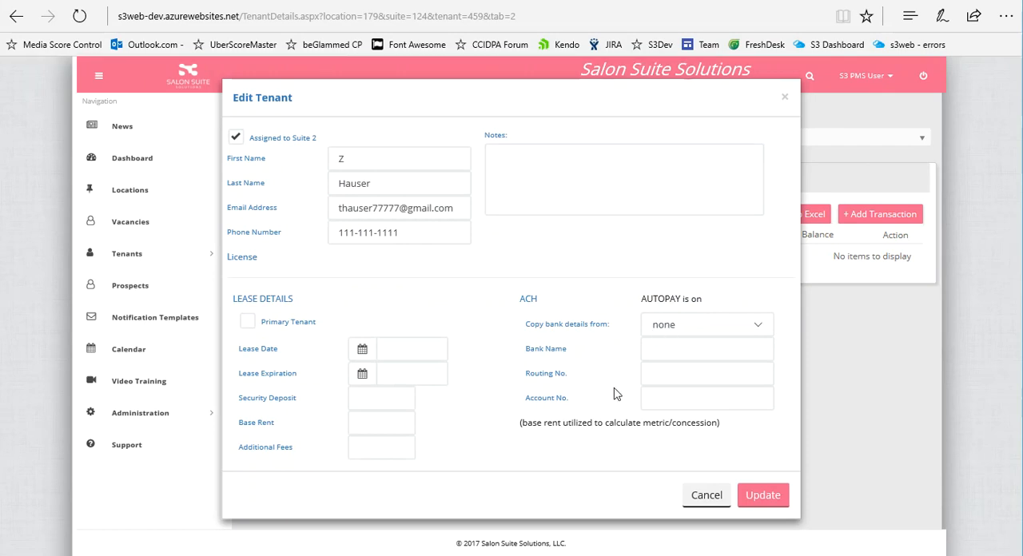
{"action": "left_click", "coordinate": [707, 497]}
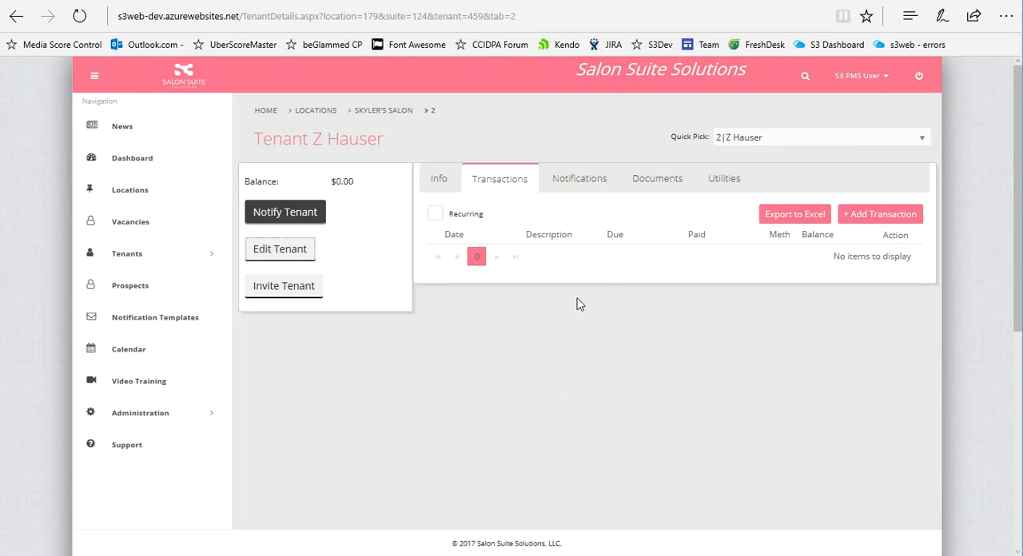
Start a new transaction for the tenant as a Credit Card payment of $100.00.
{"action": "left_click", "coordinate": [879, 222]}
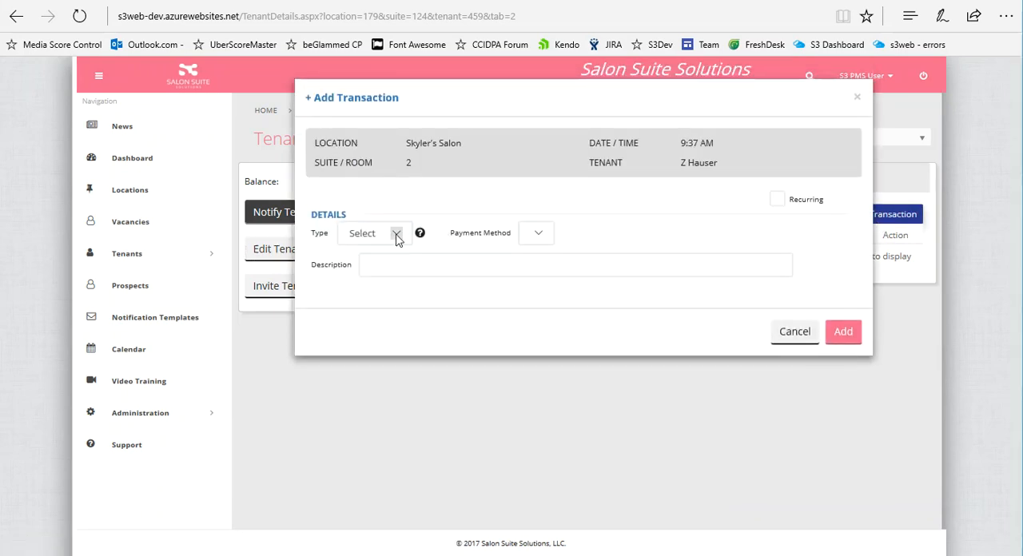
{"action": "left_click", "coordinate": [397, 236]}
{"action": "left_click", "coordinate": [393, 254]}
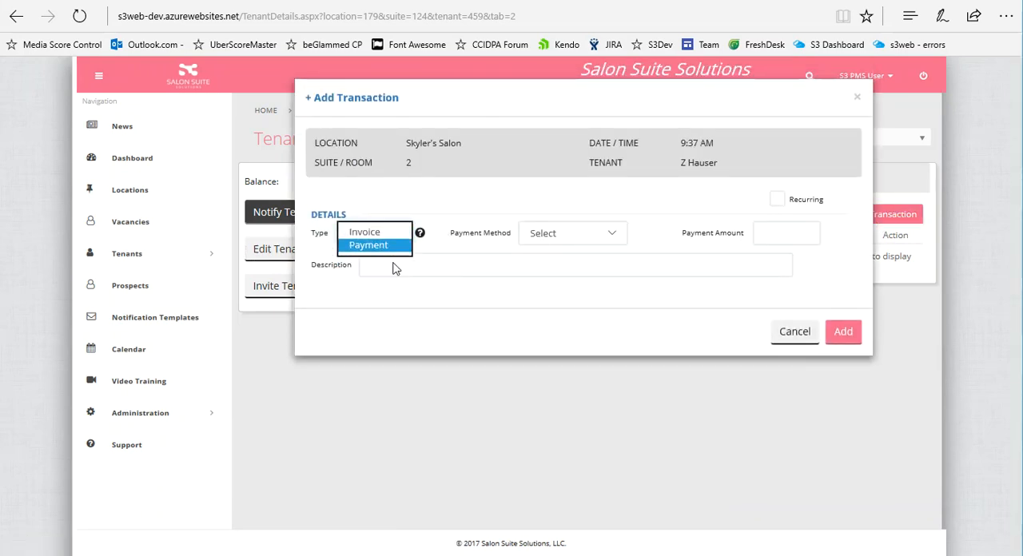
{"action": "left_click", "coordinate": [555, 242]}
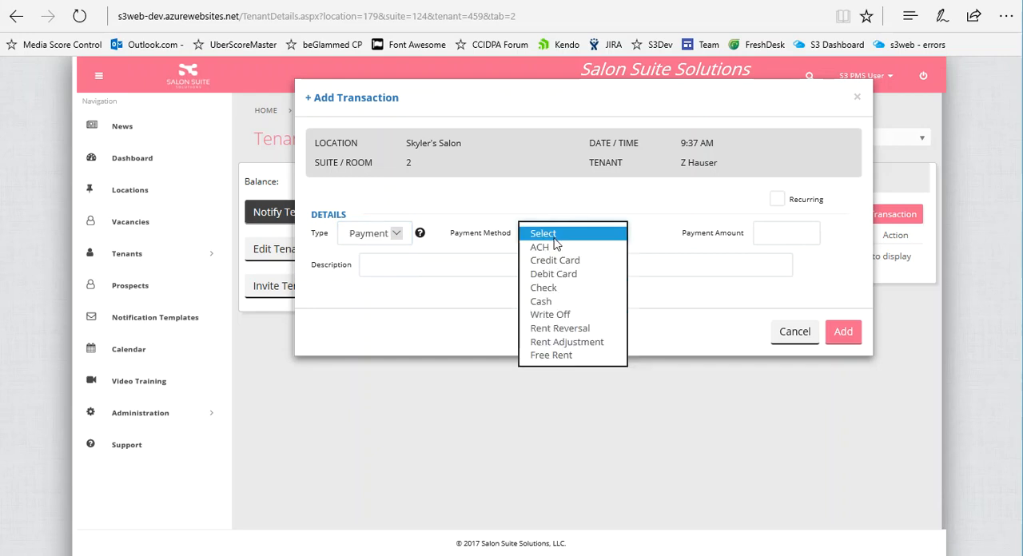
{"action": "left_click", "coordinate": [557, 261]}
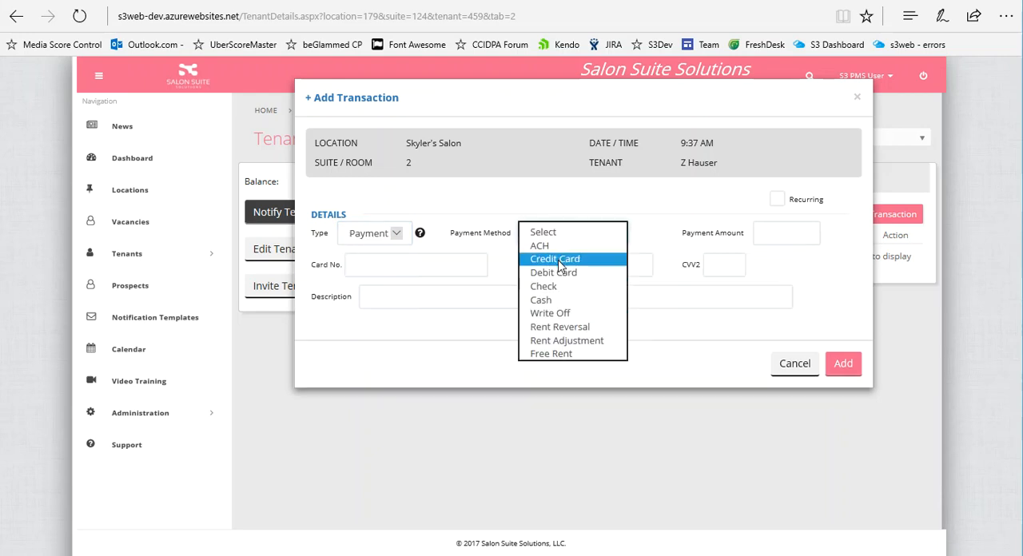
{"action": "left_click", "coordinate": [775, 235]}
{"action": "type", "text": "100.00"}
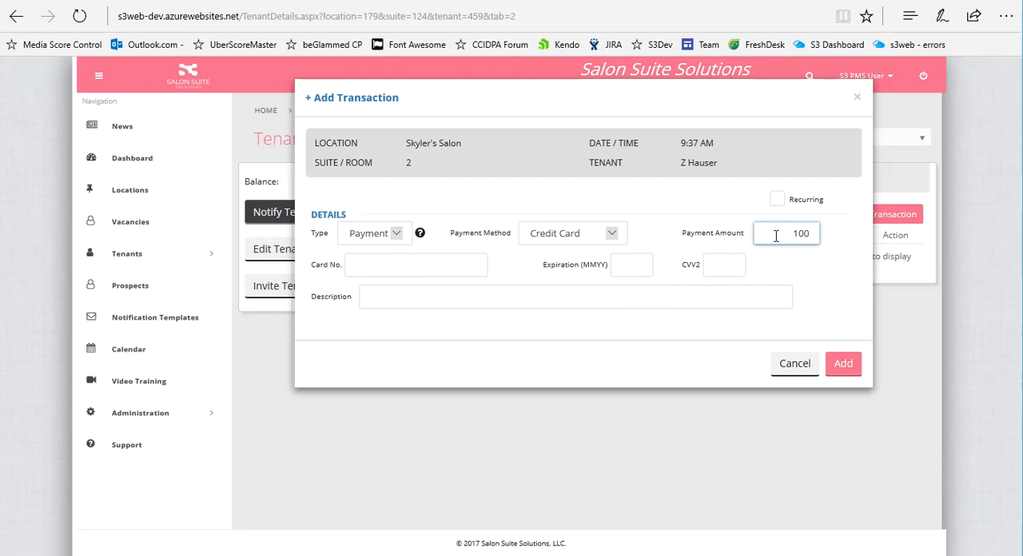
Enter the credit card number, its expiration date and the CVV2 code for the payment.
{"action": "key", "text": "Tab"}
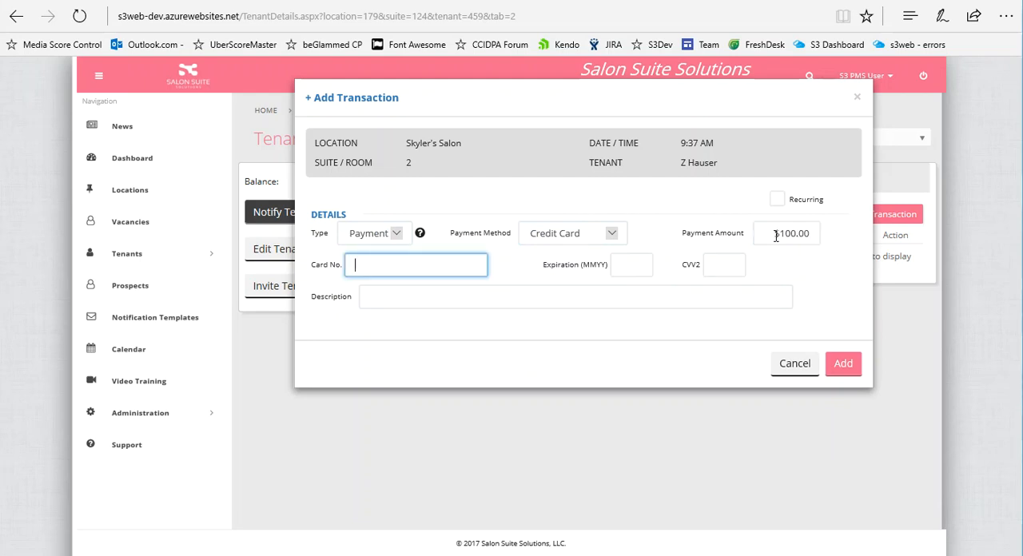
{"action": "key", "text": "Tab"}
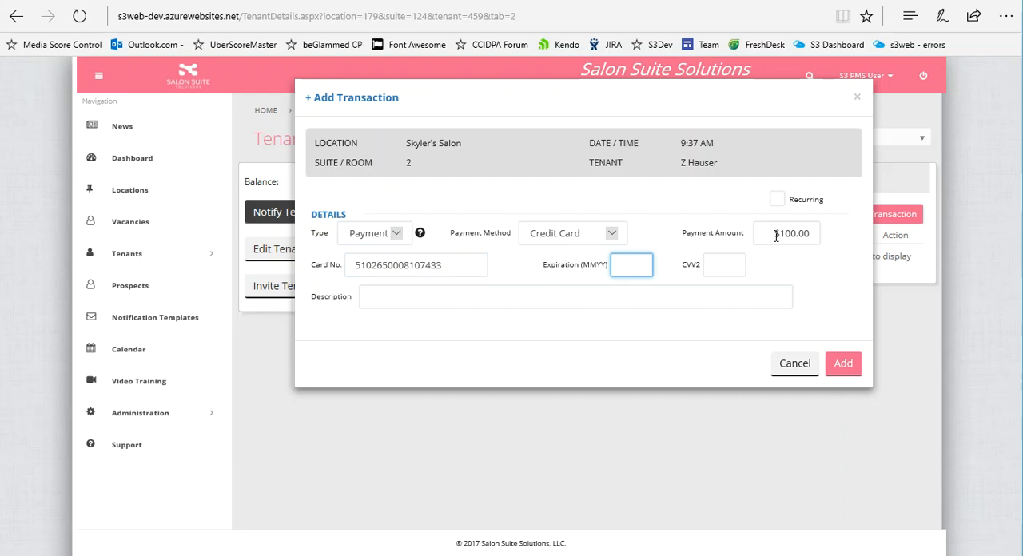
{"action": "key", "text": "Tab"}
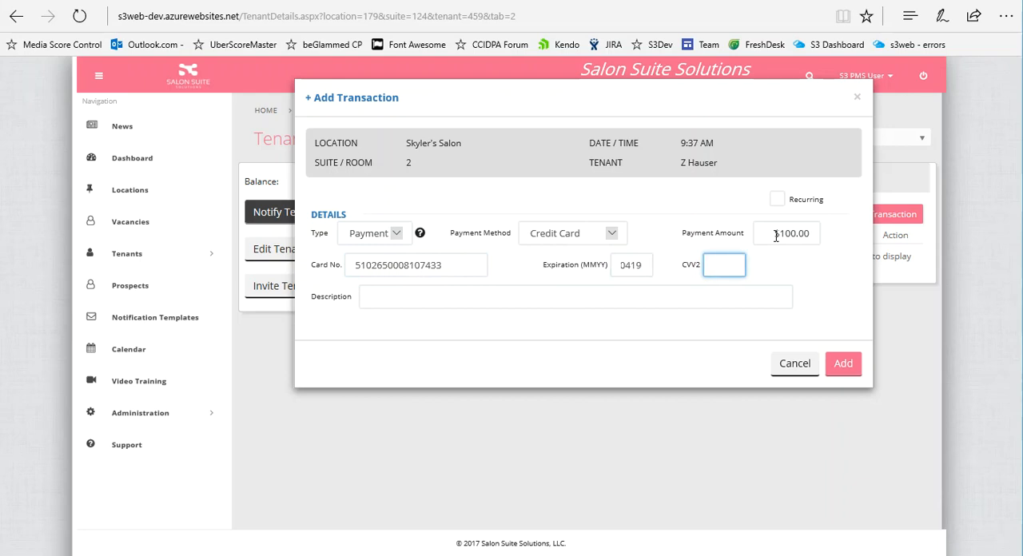
Describe the payment as "Pre-Payment for room" and add the transaction.
{"action": "key", "text": "Tab"}
{"action": "type", "text": "Pre"}
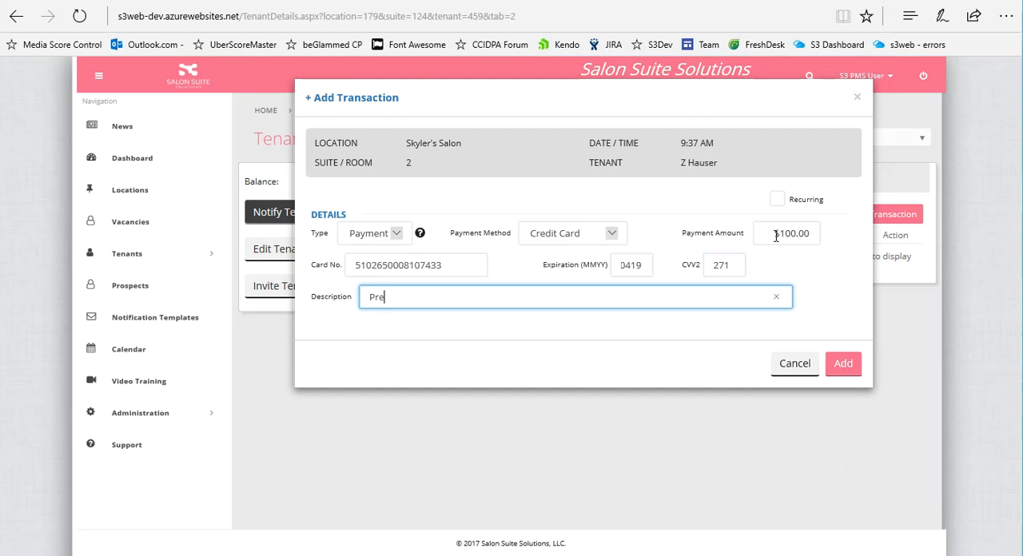
{"action": "type", "text": "-Payment"}
{"action": "key", "text": "BackSpace"}
{"action": "key", "text": "BackSpace"}
{"action": "key", "text": "BackSpace"}
{"action": "key", "text": "BackSpace"}
{"action": "type", "text": "ment for room"}
{"action": "left_click", "coordinate": [843, 370]}
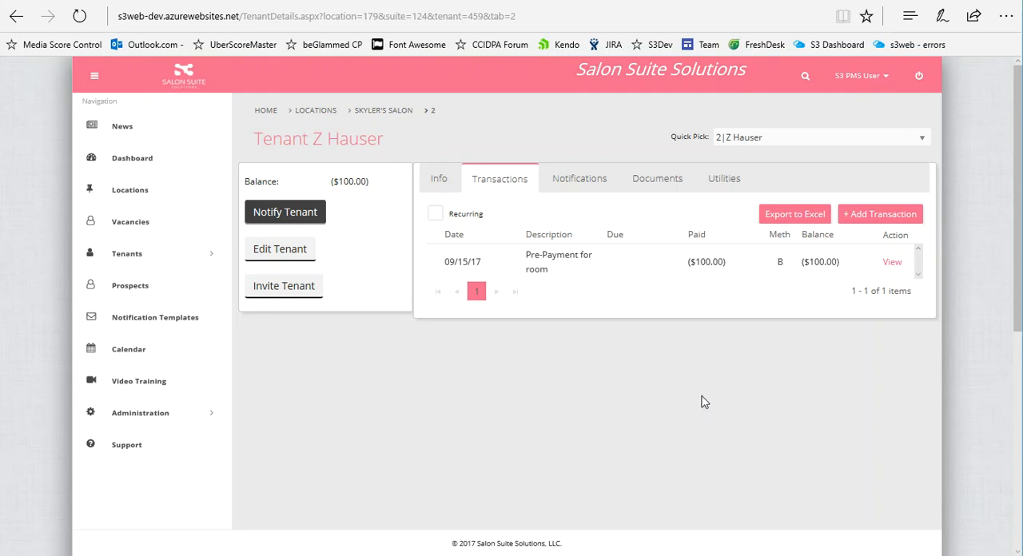
Start an Invoice transaction with the Manual payment method, due date 09/16/2017 and description "Rent Due".
{"action": "left_click", "coordinate": [887, 222]}
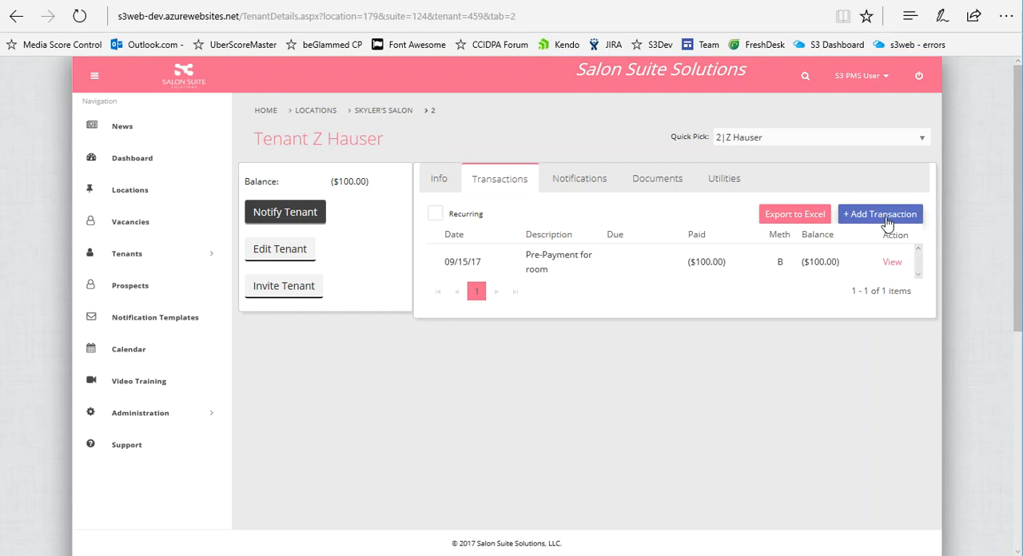
{"action": "left_click", "coordinate": [397, 234]}
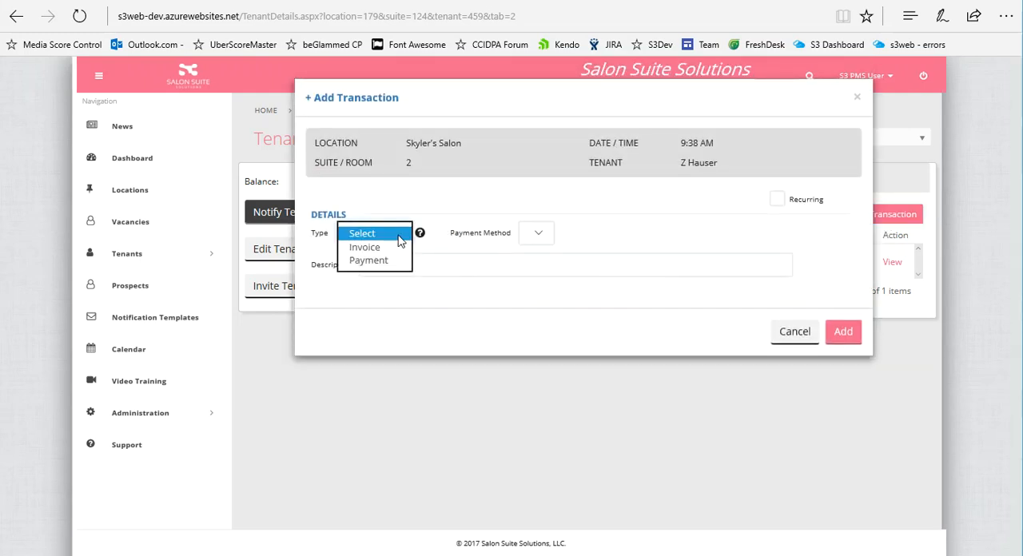
{"action": "left_click", "coordinate": [392, 248]}
{"action": "left_click", "coordinate": [552, 233]}
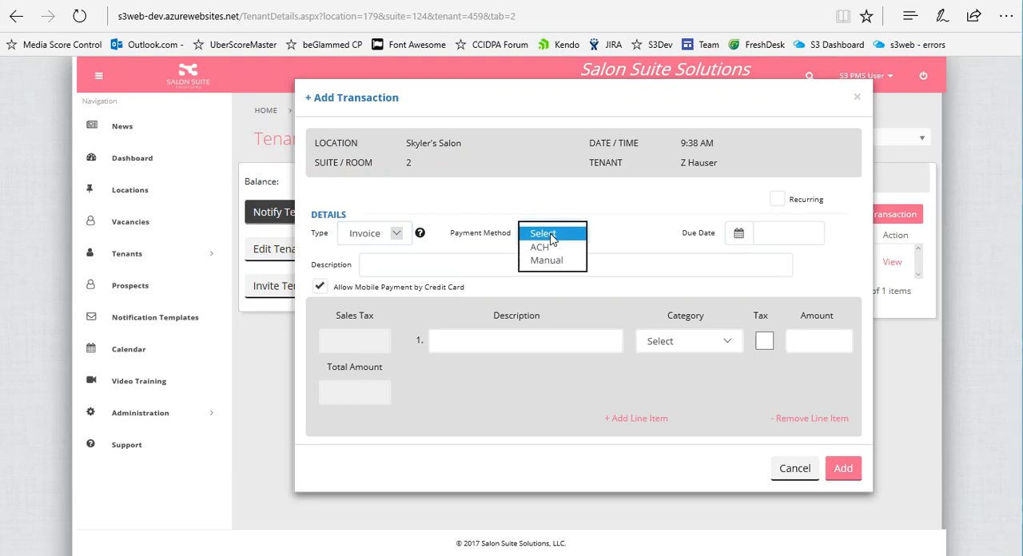
{"action": "left_click", "coordinate": [552, 264]}
{"action": "left_click", "coordinate": [795, 235]}
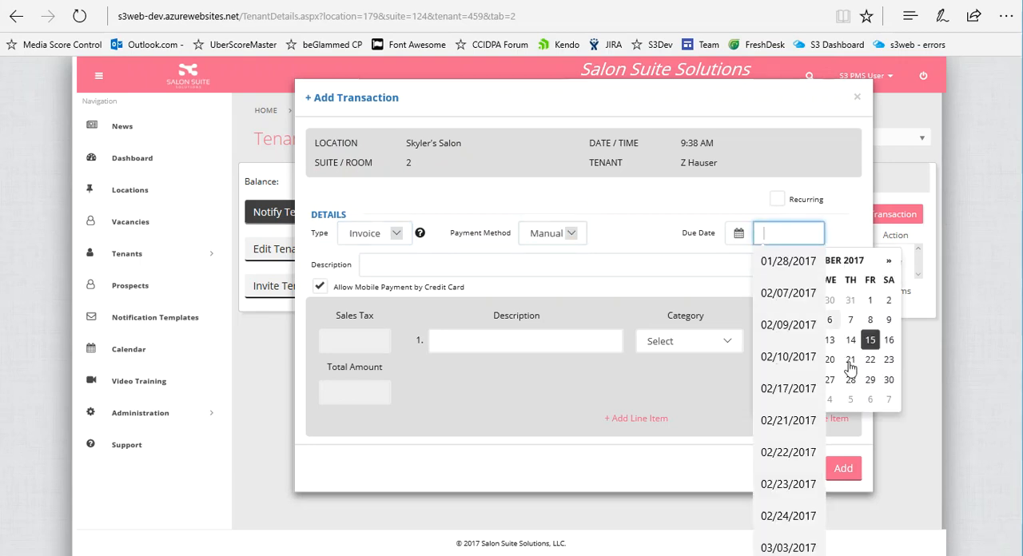
{"action": "left_click", "coordinate": [888, 340]}
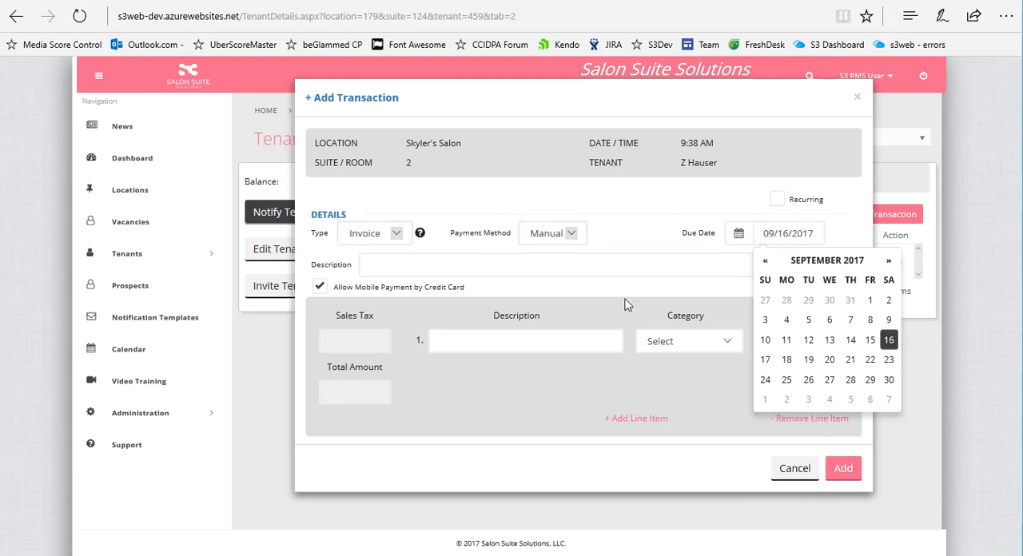
{"action": "left_click", "coordinate": [603, 264]}
{"action": "type", "text": "Rent Due"}
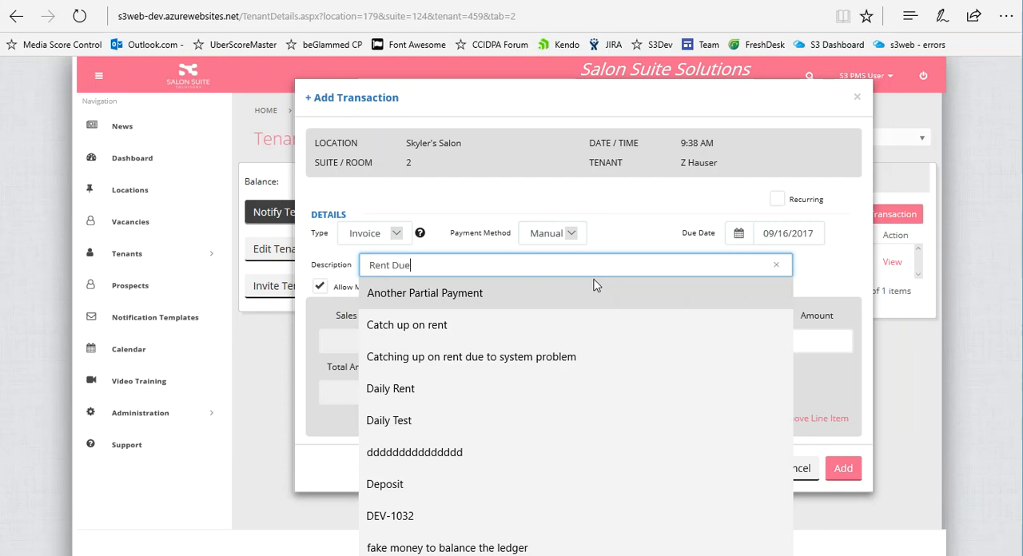
{"action": "left_click", "coordinate": [799, 292]}
Fill the invoice's first line item with description Rent, category Rent and amount 200, and add the invoice.
{"action": "left_click", "coordinate": [562, 344]}
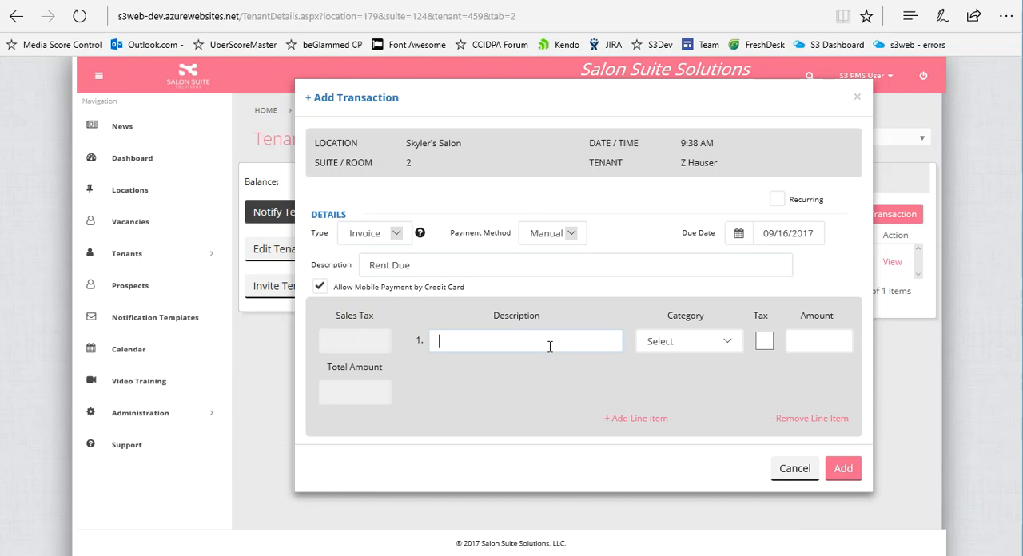
{"action": "type", "text": "Rent"}
{"action": "key", "text": "Tab"}
{"action": "type", "text": "r"}
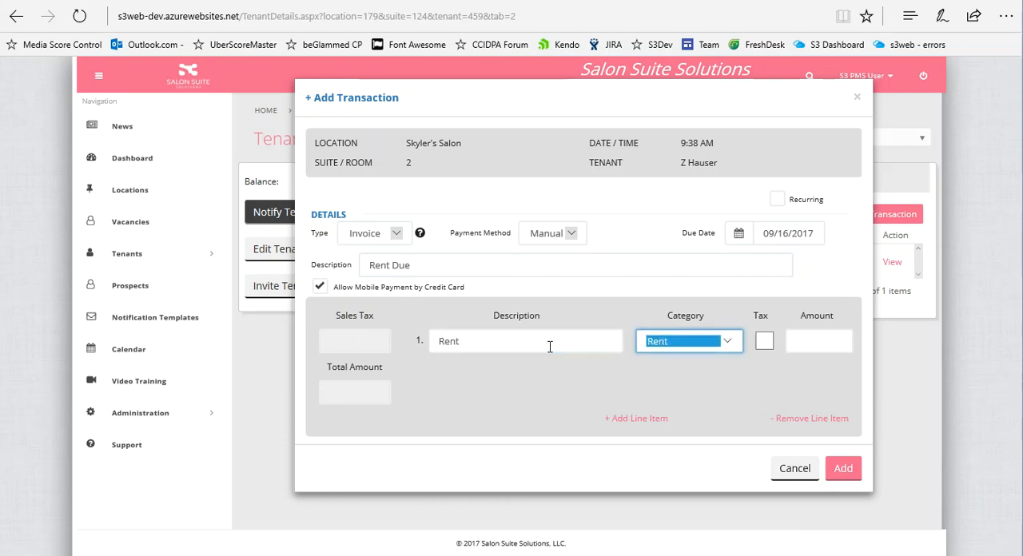
{"action": "key", "text": "Tab"}
{"action": "type", "text": "200"}
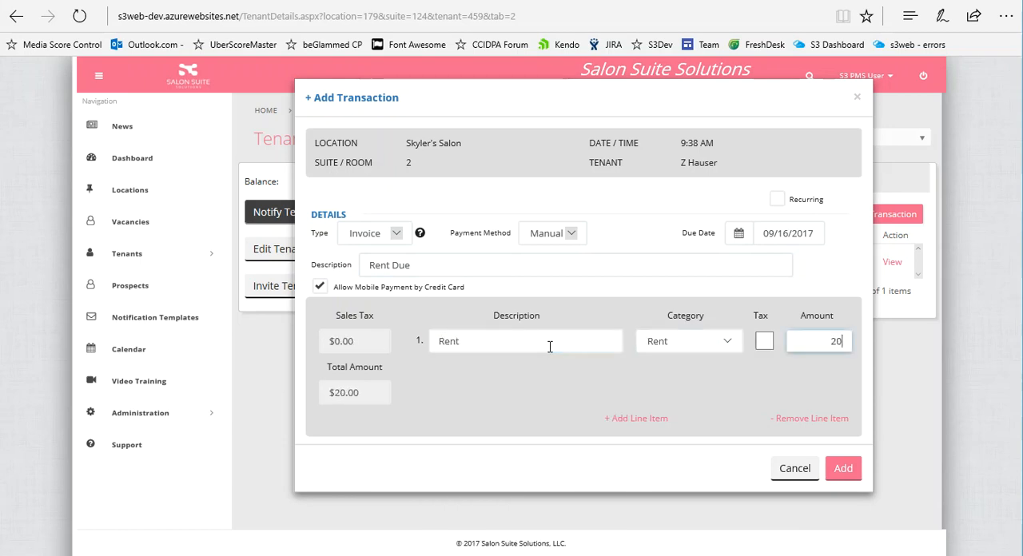
{"action": "left_click", "coordinate": [844, 470]}
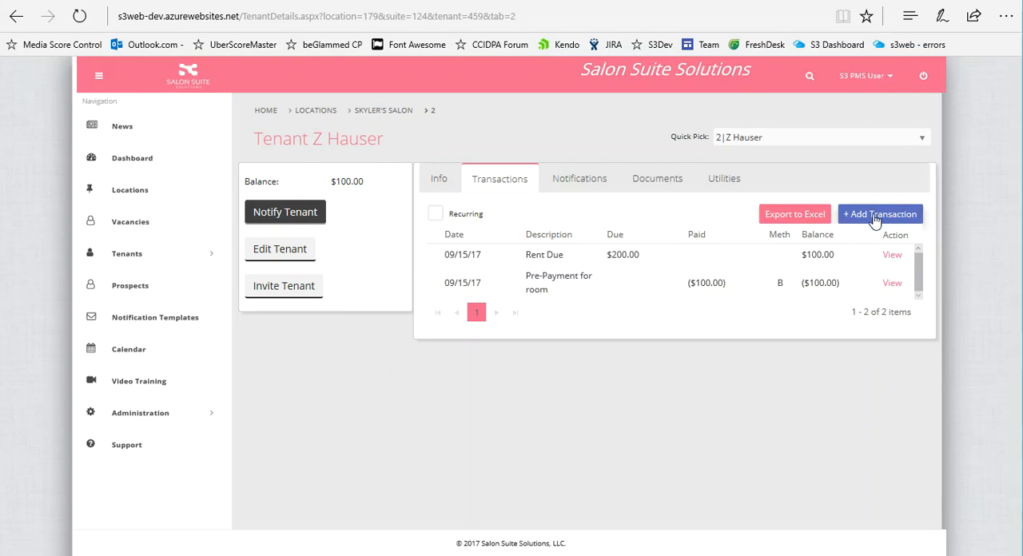
Start another new transaction for the tenant as a Cash payment of $100.00.
{"action": "left_click", "coordinate": [874, 221]}
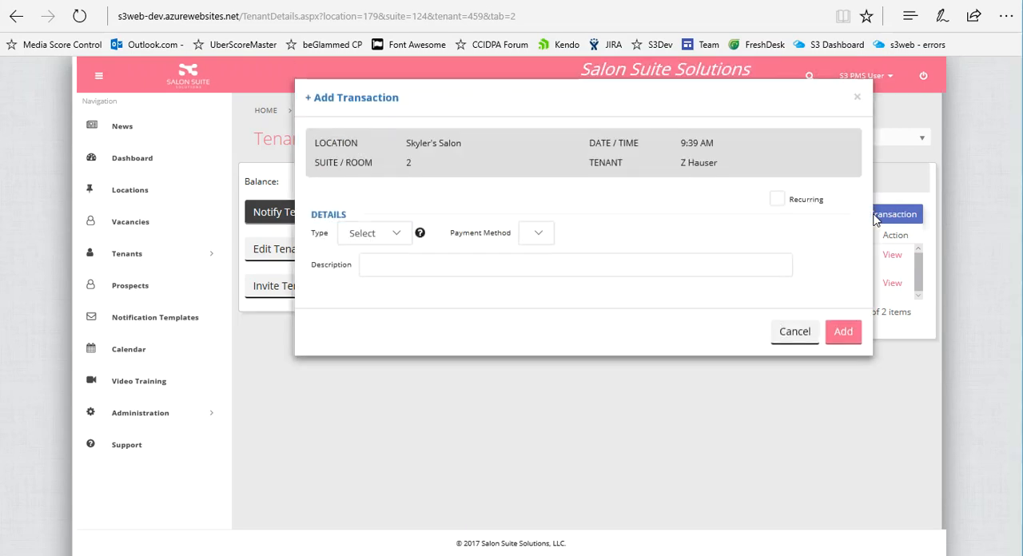
{"action": "left_click", "coordinate": [402, 236]}
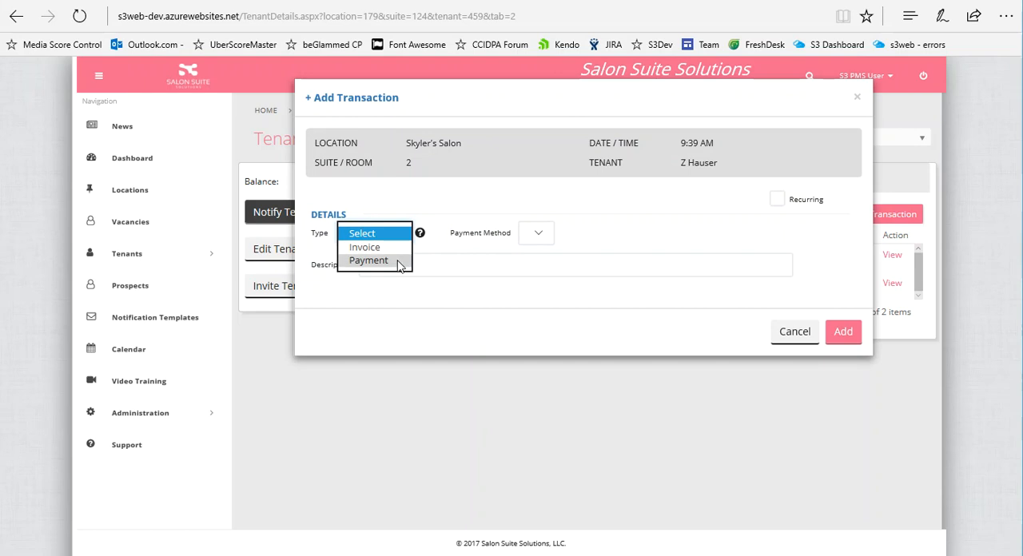
{"action": "left_click", "coordinate": [390, 260]}
{"action": "left_click", "coordinate": [565, 240]}
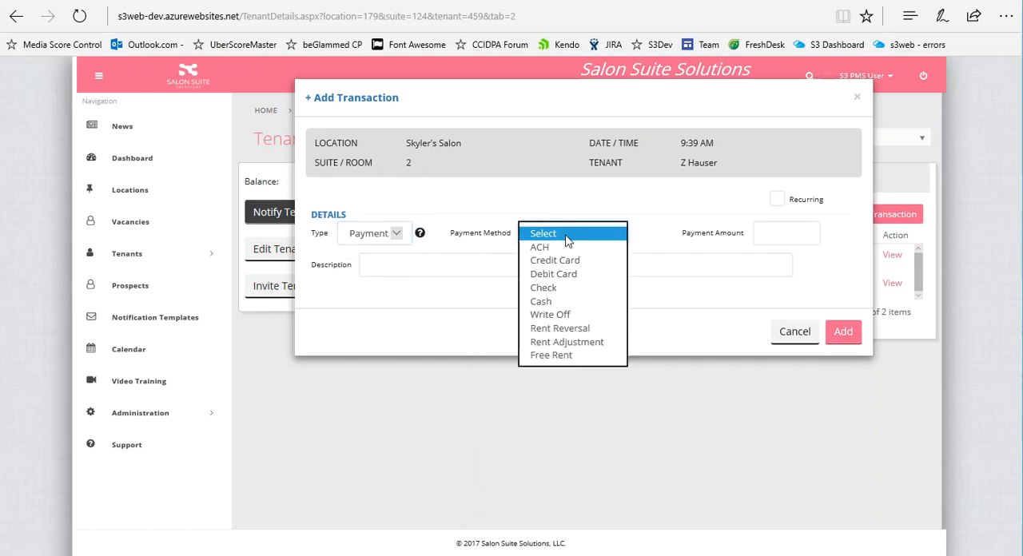
{"action": "left_click", "coordinate": [542, 302]}
{"action": "left_click", "coordinate": [801, 236]}
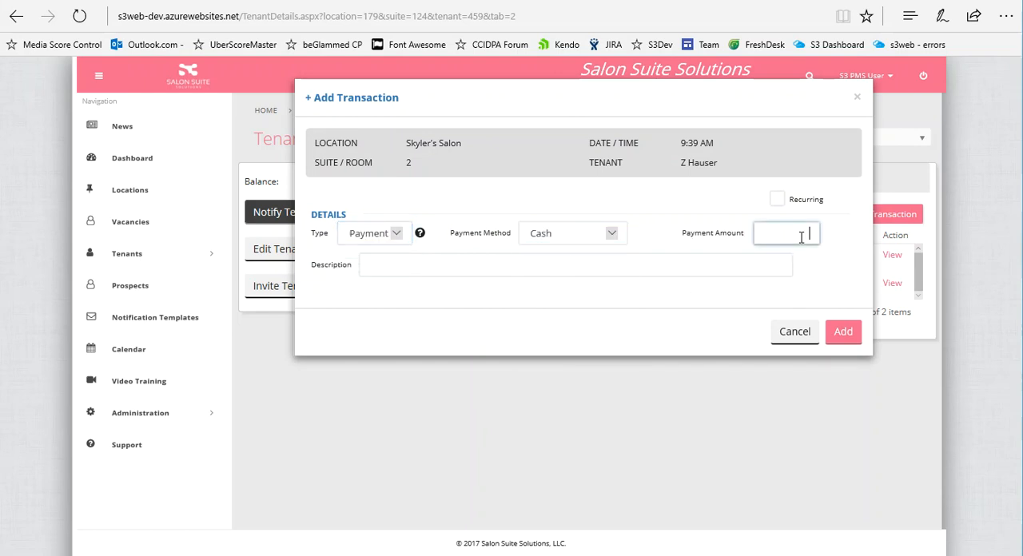
{"action": "type", "text": "100.00"}
Describe the payment as "Cash Payment", add the transaction and acknowledge the notice about applying payments.
{"action": "left_click", "coordinate": [663, 269]}
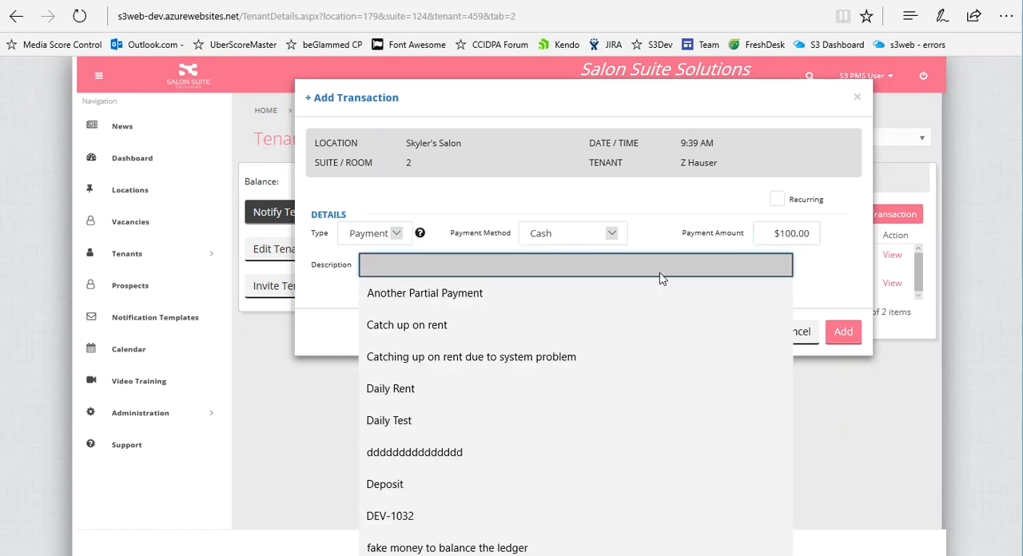
{"action": "type", "text": "Cash Payment"}
{"action": "left_click", "coordinate": [810, 270]}
{"action": "left_click", "coordinate": [844, 340]}
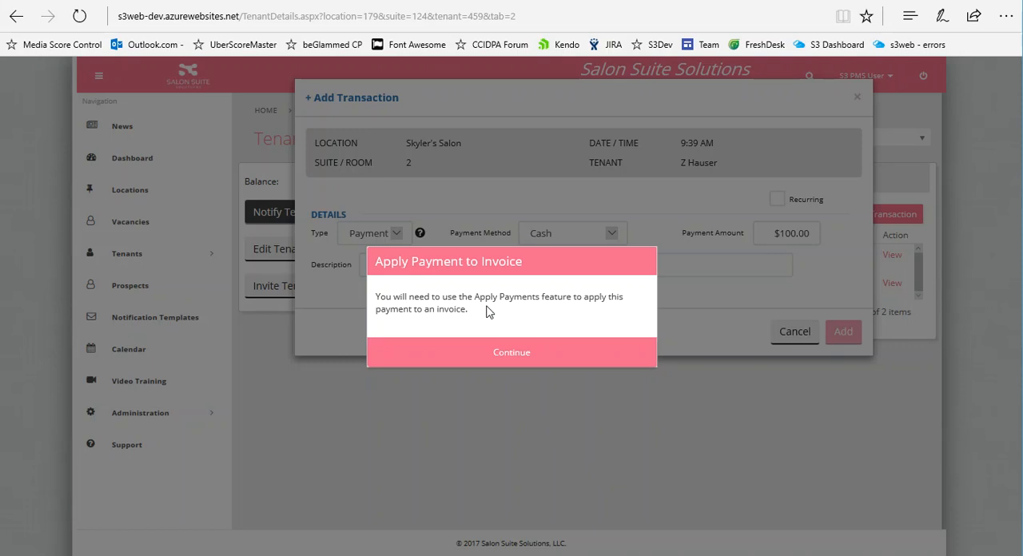
{"action": "left_click", "coordinate": [516, 358]}
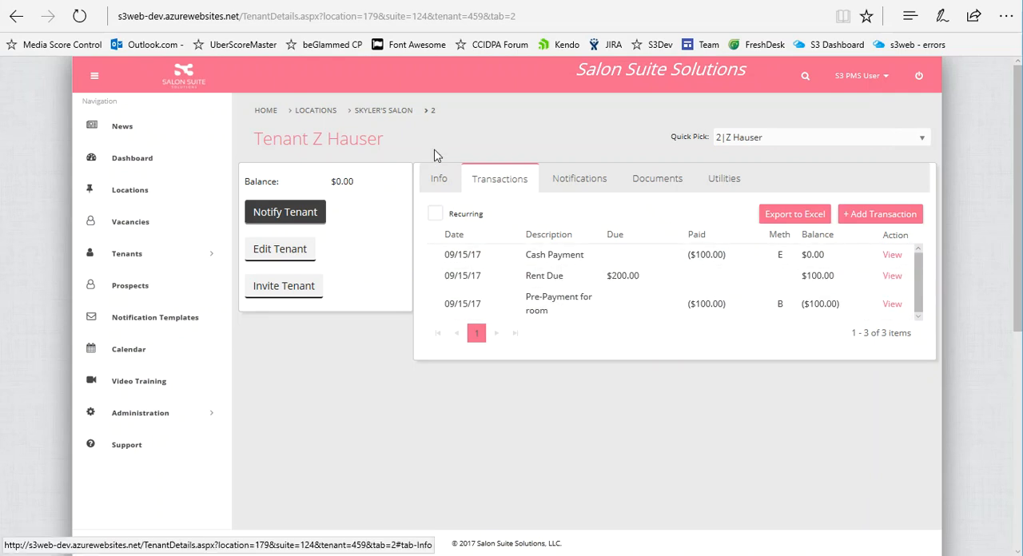
Go to the transactions of the Skyler's Salon location and open its Apply Payments page.
{"action": "left_click", "coordinate": [381, 111]}
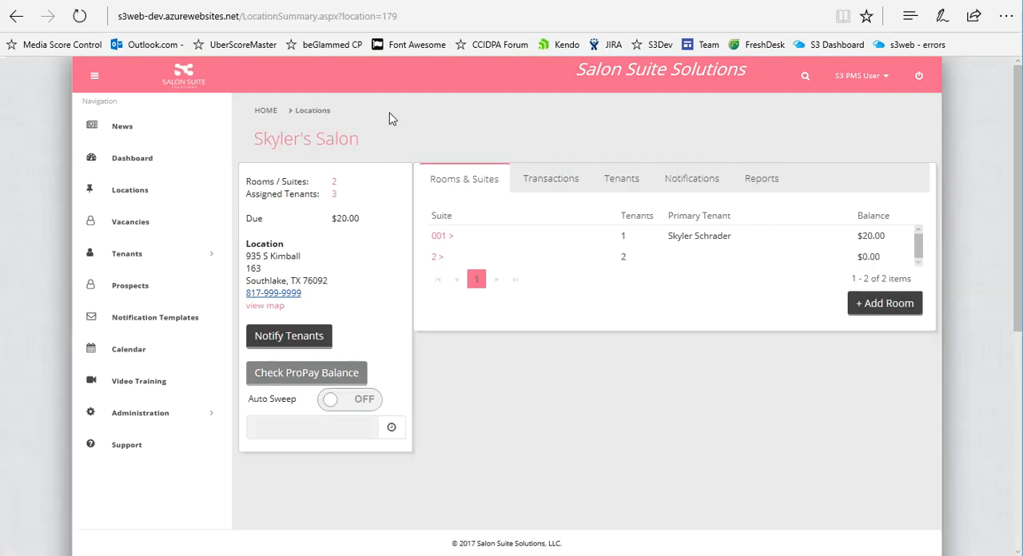
{"action": "left_click", "coordinate": [527, 179]}
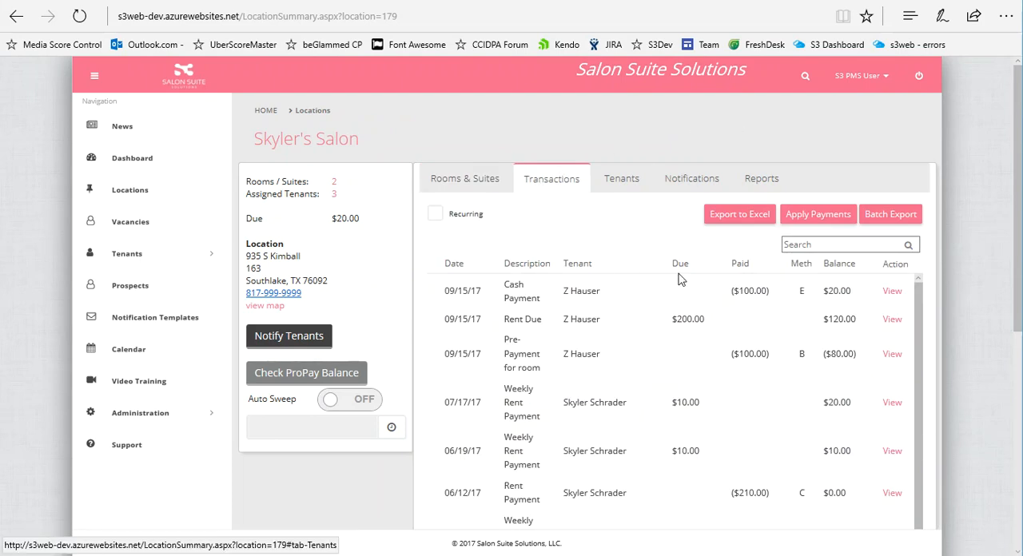
{"action": "left_click", "coordinate": [823, 219]}
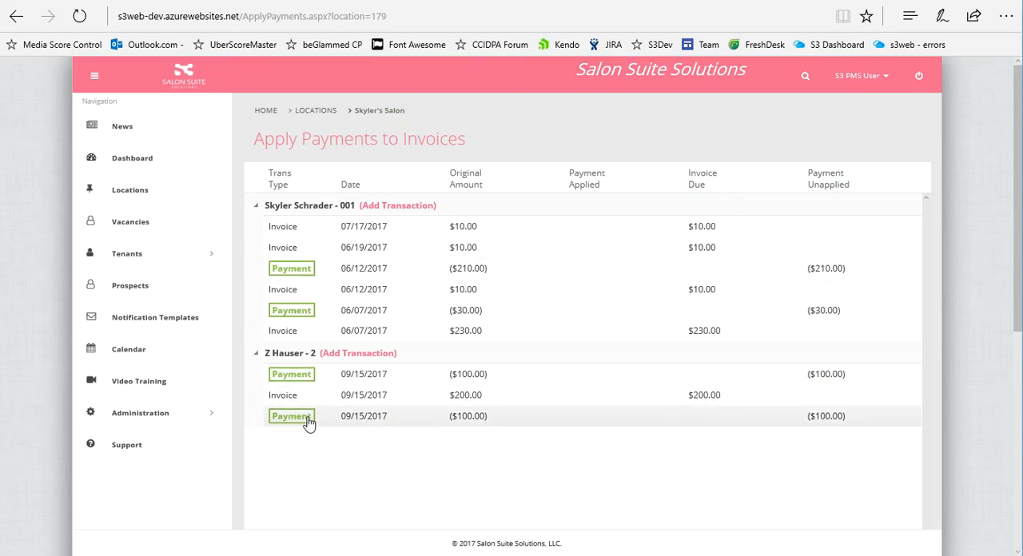
Apply both $100.00 payments of the suite 2 tenant to that tenant's $200.00 invoice, confirming each application.
{"action": "left_click_drag", "start_coordinate": [299, 418], "coordinate": [310, 397]}
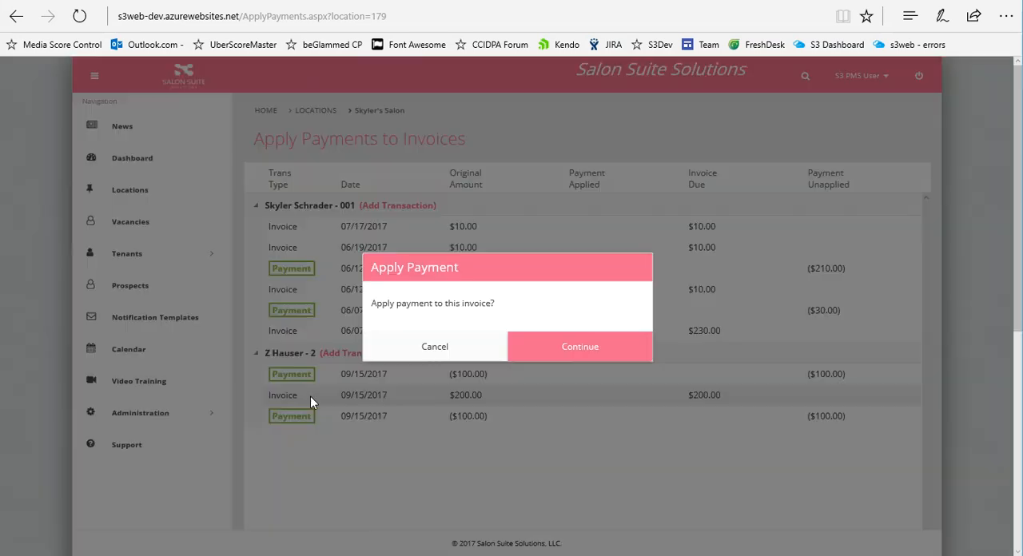
{"action": "left_click", "coordinate": [573, 353]}
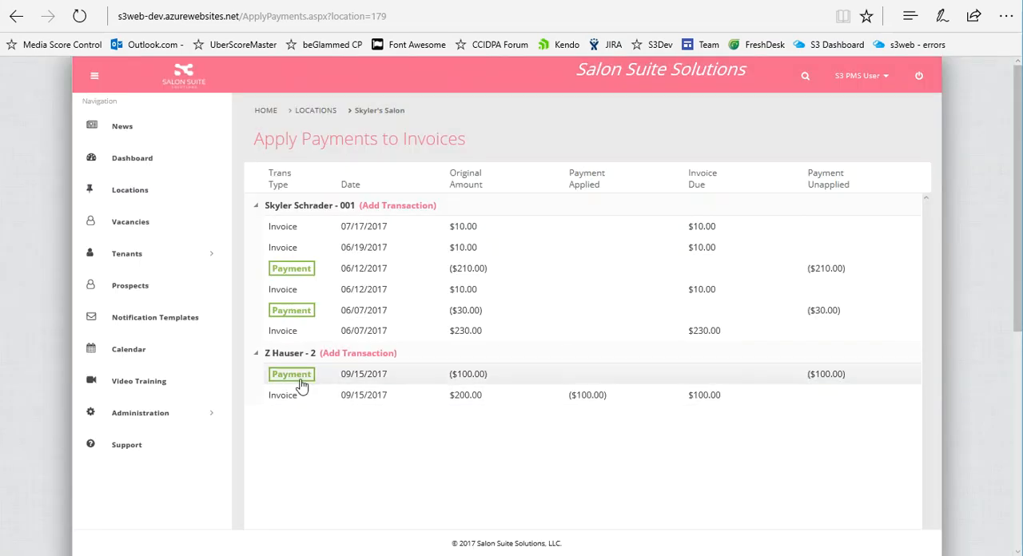
{"action": "left_click_drag", "start_coordinate": [296, 385], "coordinate": [308, 403]}
{"action": "left_click", "coordinate": [531, 345]}
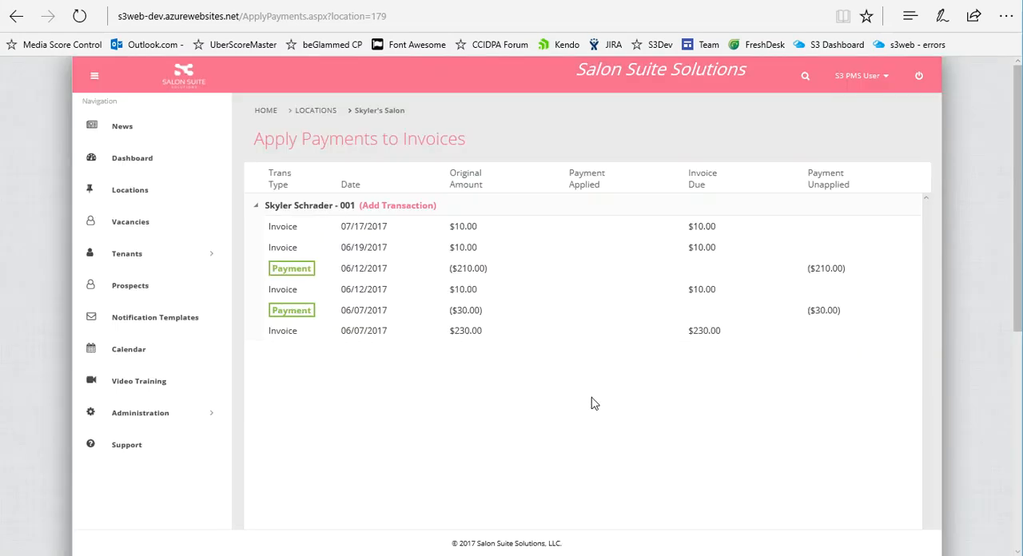
Return to the Skyler's Salon location and open the transactions of the suite 2 tenant who made the payments.
{"action": "left_click", "coordinate": [387, 113]}
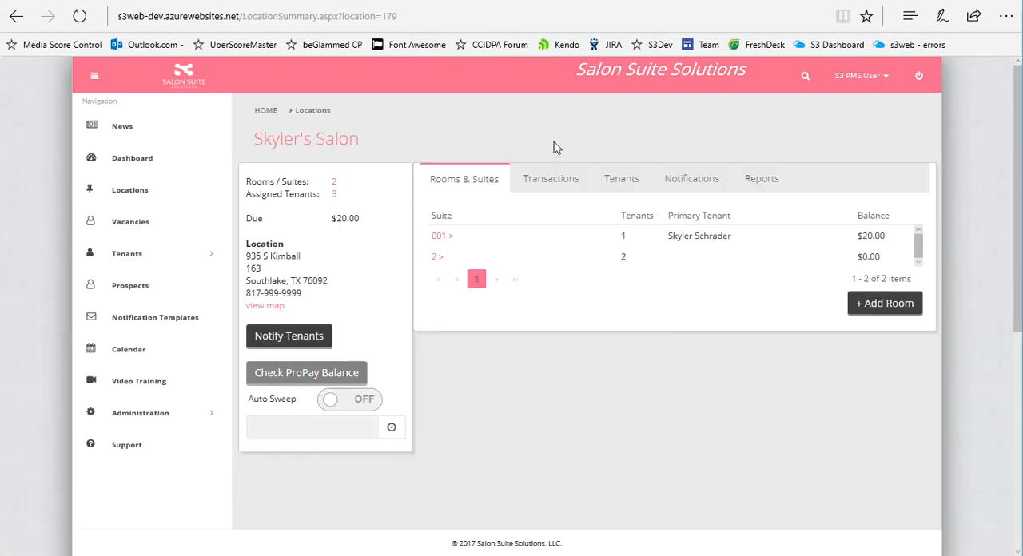
{"action": "left_click", "coordinate": [631, 186]}
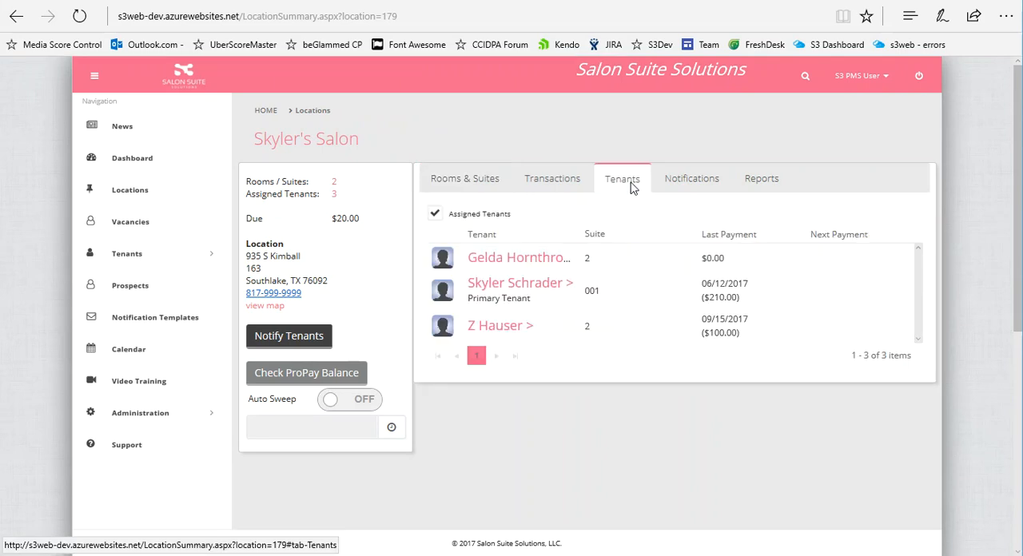
{"action": "left_click", "coordinate": [491, 329]}
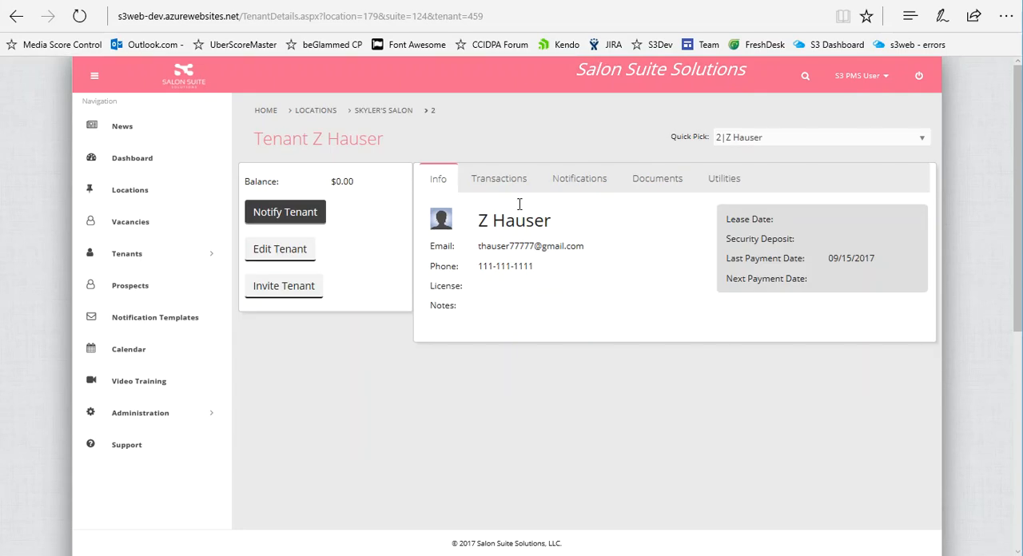
{"action": "left_click", "coordinate": [513, 182]}
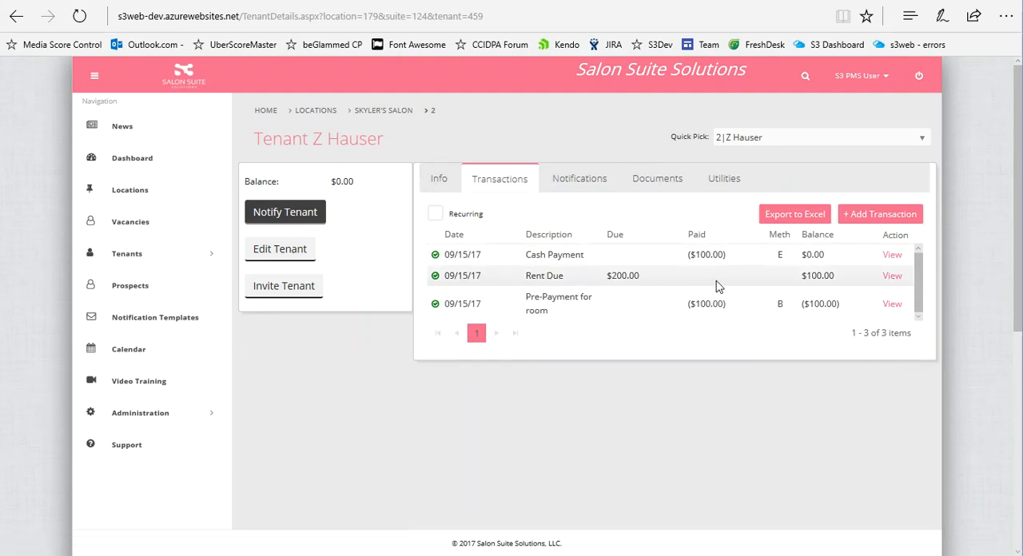
View the Rent Due invoice's details, check the payments applied to it, and close the transaction view.
{"action": "left_click", "coordinate": [892, 275]}
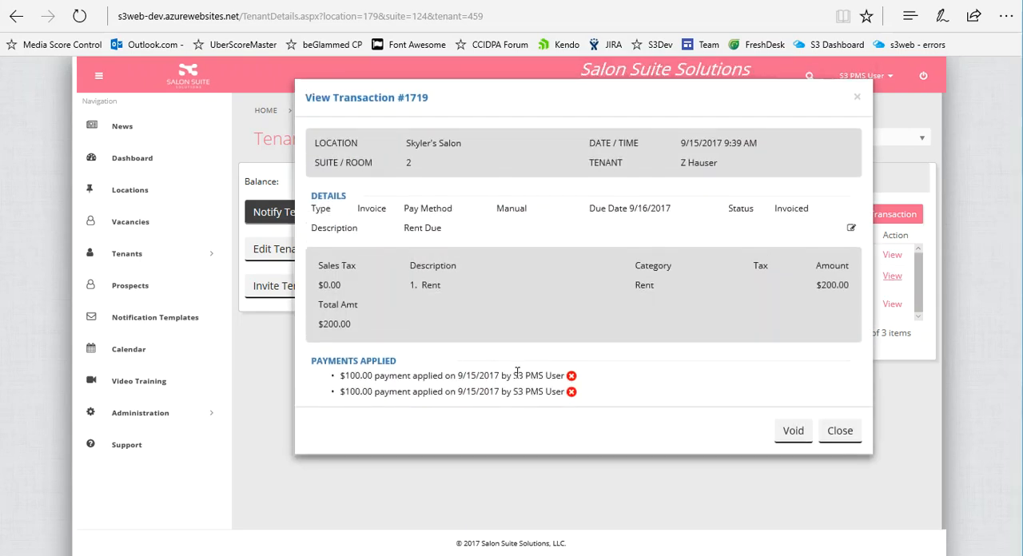
{"action": "left_click_drag", "start_coordinate": [512, 376], "coordinate": [546, 380]}
{"action": "left_click", "coordinate": [543, 378]}
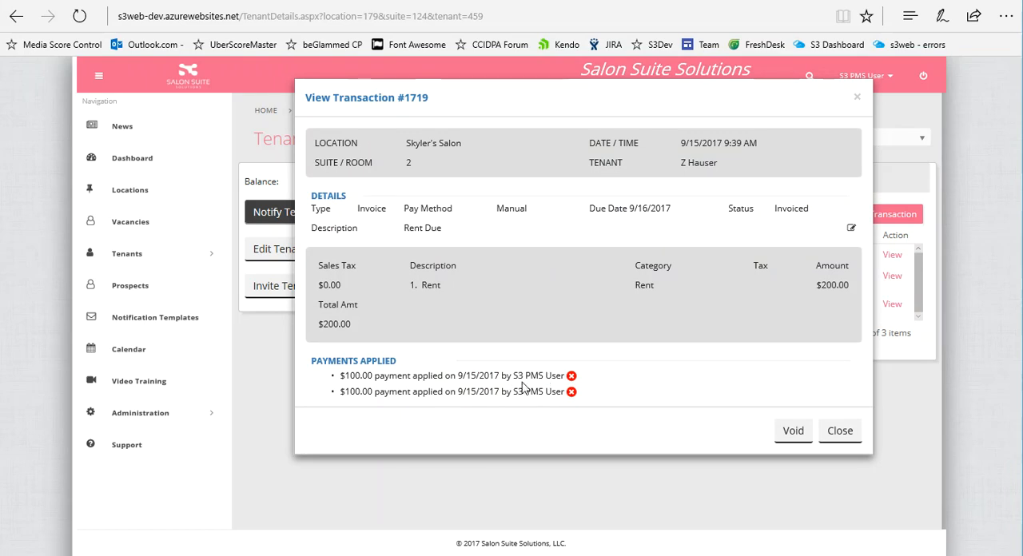
{"action": "left_click", "coordinate": [844, 437]}
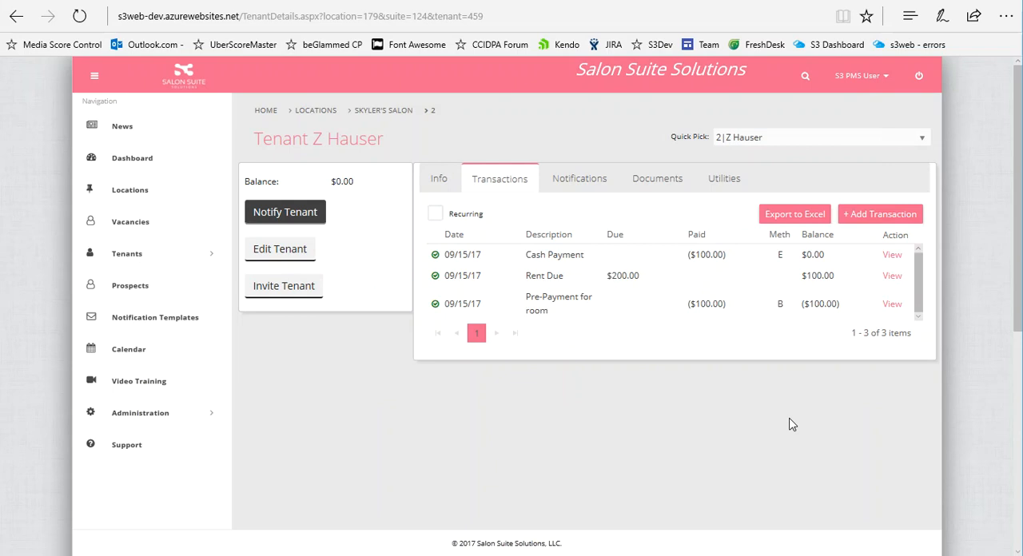